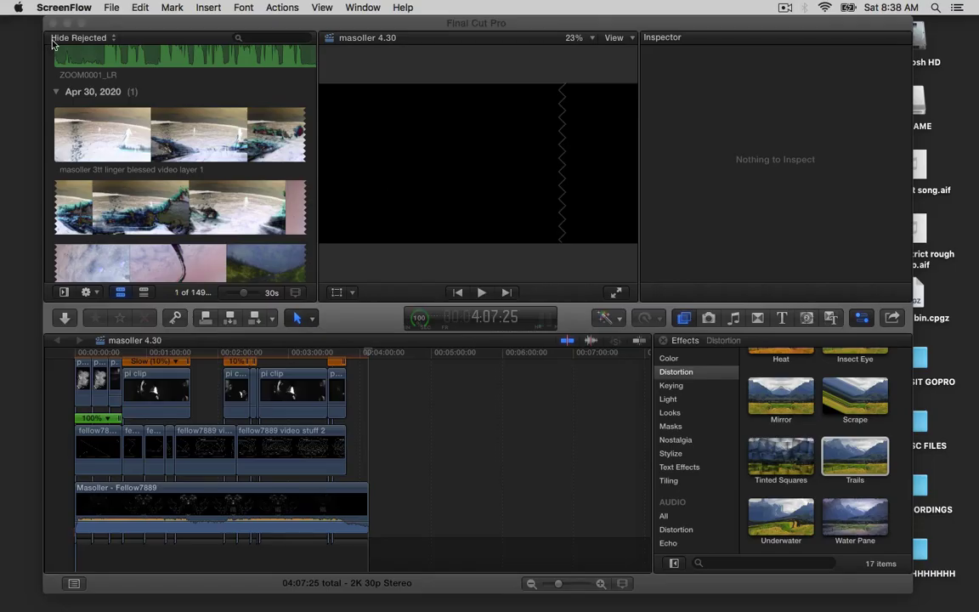
Open the Media Import window from the File menu, then close it without importing
{"action": "left_click", "coordinate": [108, 6]}
{"action": "left_click", "coordinate": [108, 7]}
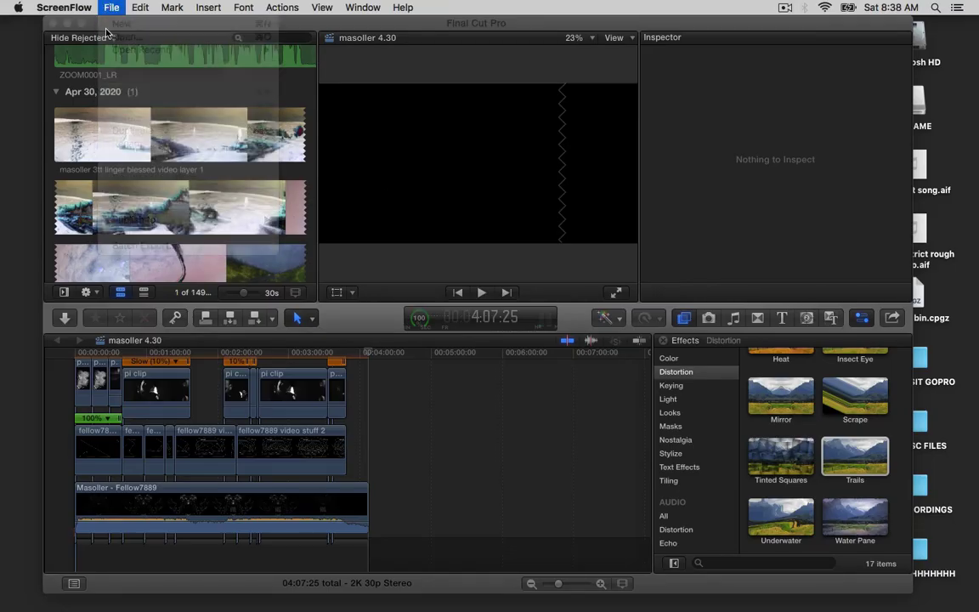
{"action": "left_click", "coordinate": [110, 25]}
{"action": "left_click", "coordinate": [114, 7]}
{"action": "left_click", "coordinate": [115, 7]}
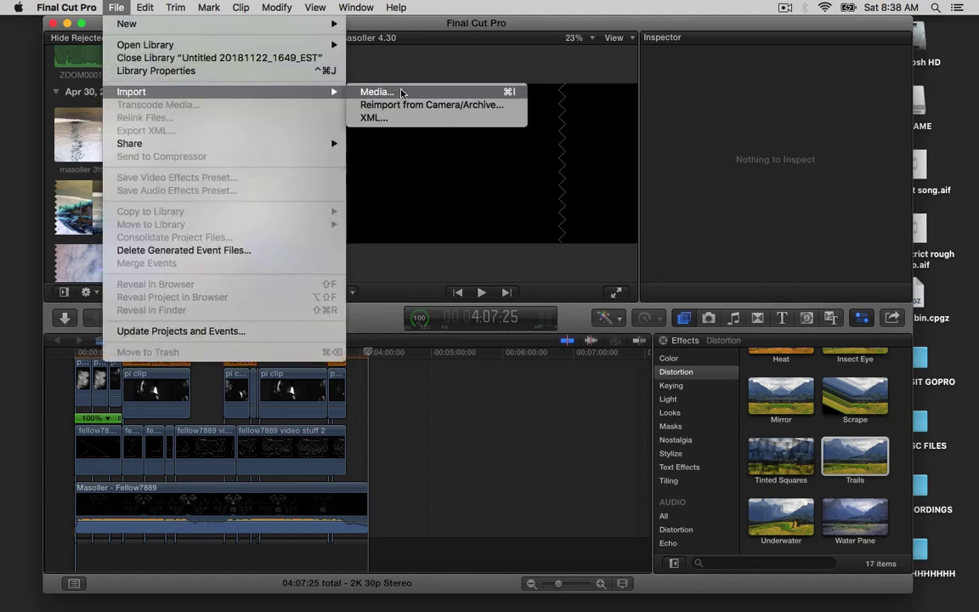
{"action": "left_click", "coordinate": [399, 92]}
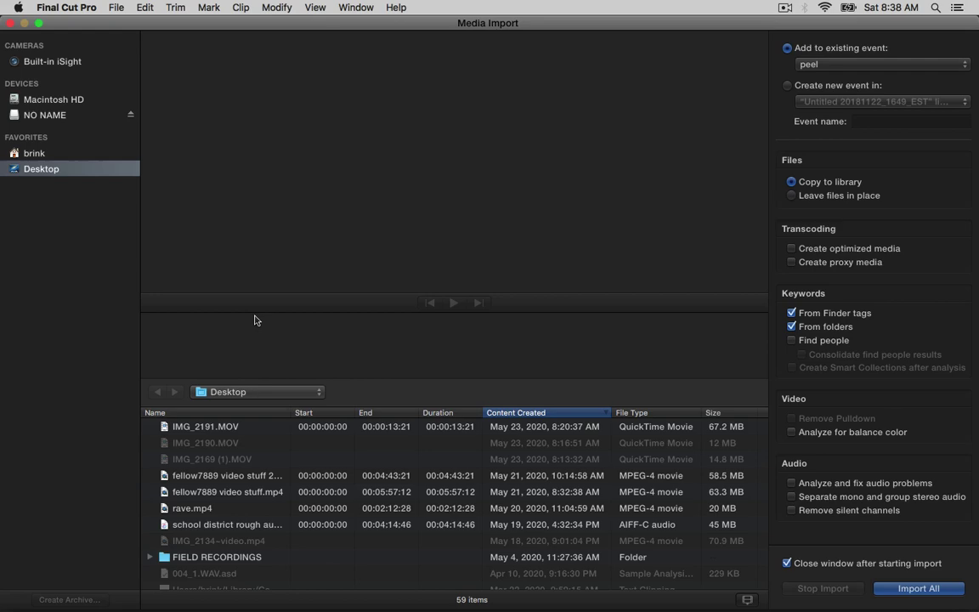
{"action": "left_click", "coordinate": [10, 23]}
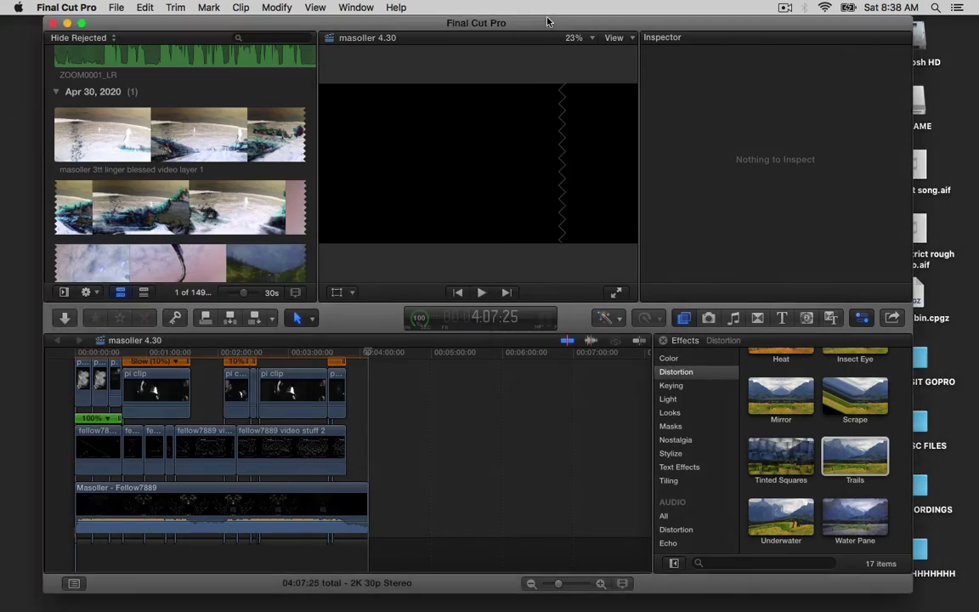
Uncover the desktop clips, attempt adding one, and confirm the first clip's H.264 codec
{"action": "left_click_drag", "start_coordinate": [548, 21], "coordinate": [562, 509]}
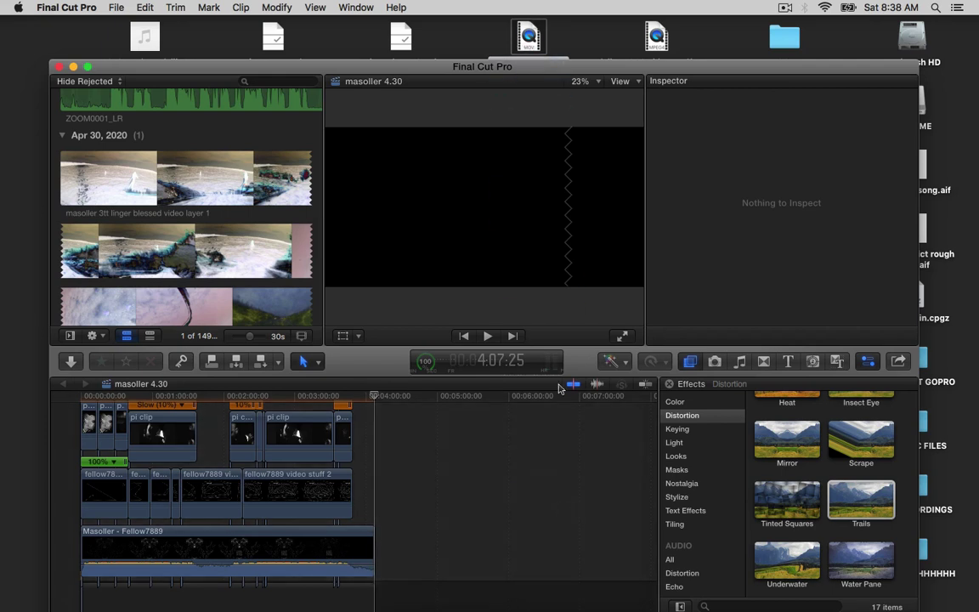
{"action": "mouse_move", "coordinate": [528, 37]}
{"action": "left_mouse_down"}
{"action": "mouse_move", "coordinate": [476, 473]}
{"action": "mouse_move", "coordinate": [495, 481]}
{"action": "mouse_move", "coordinate": [499, 533]}
{"action": "left_mouse_up"}
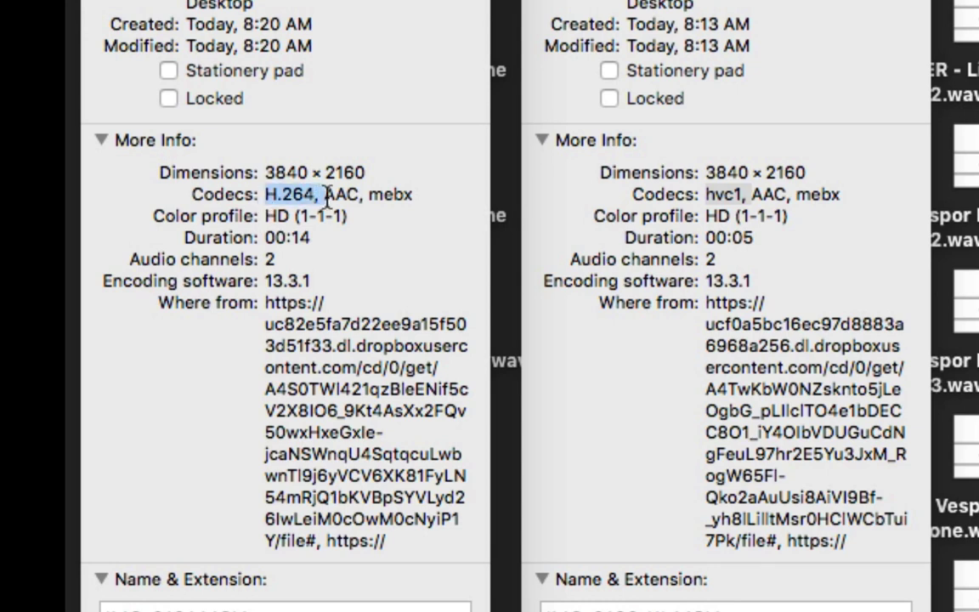
{"action": "left_click_drag", "start_coordinate": [266, 197], "coordinate": [422, 204]}
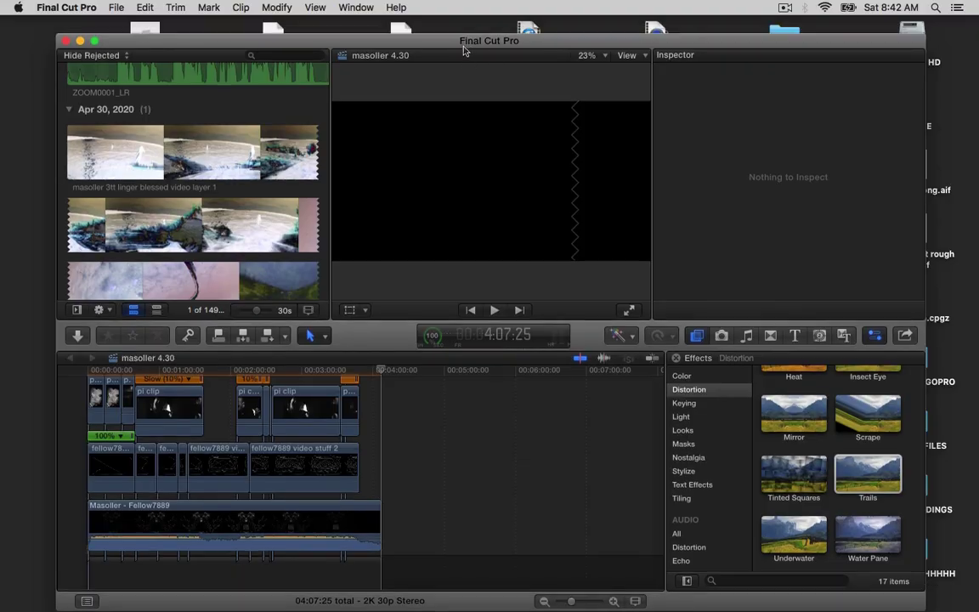
Lower the editor window and drag IMG_2191.MOV after the last clip in masoller 4.30
{"action": "left_click_drag", "start_coordinate": [464, 37], "coordinate": [464, 57]}
{"action": "mouse_move", "coordinate": [529, 34]}
{"action": "left_mouse_down"}
{"action": "mouse_move", "coordinate": [520, 495]}
{"action": "mouse_move", "coordinate": [534, 44]}
{"action": "mouse_move", "coordinate": [547, 157]}
{"action": "left_mouse_up"}
{"action": "left_click_drag", "start_coordinate": [546, 207], "coordinate": [547, 121]}
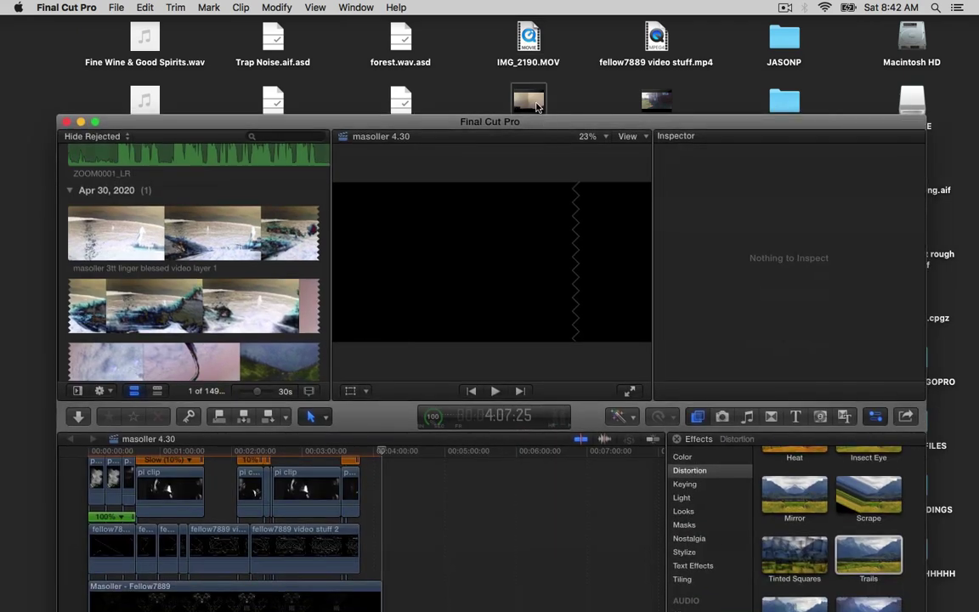
{"action": "left_click_drag", "start_coordinate": [528, 39], "coordinate": [528, 533]}
{"action": "left_click_drag", "start_coordinate": [565, 124], "coordinate": [572, 4]}
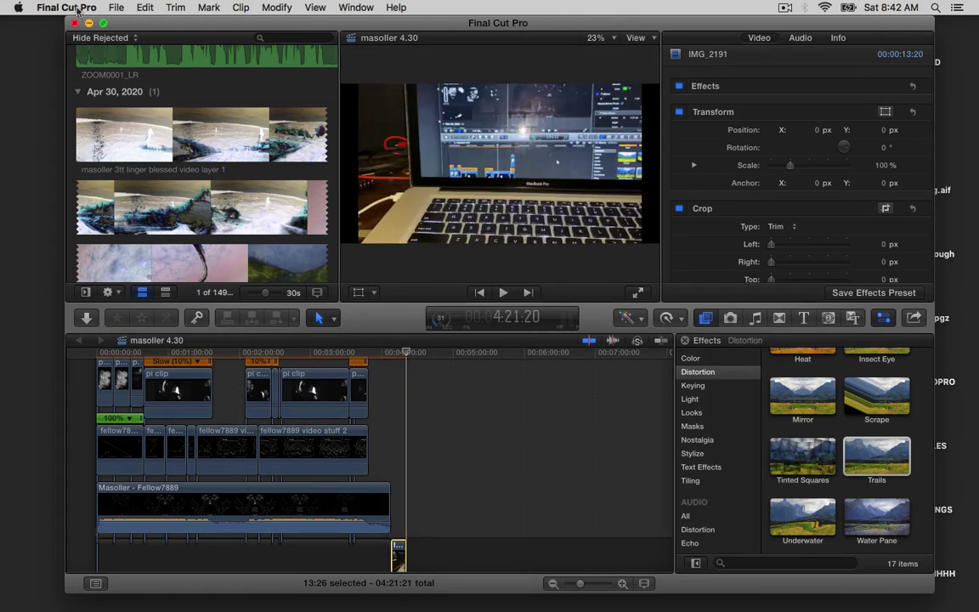
Import IMG_2191.MOV from the Desktop into the peel event and select its browser thumbnail
{"action": "left_click", "coordinate": [115, 7]}
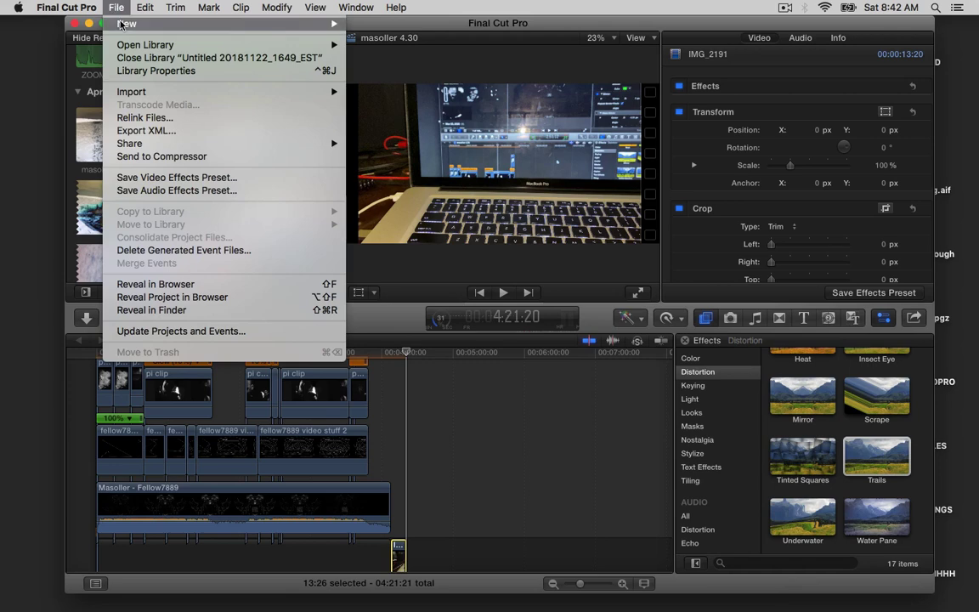
{"action": "mouse_move", "coordinate": [132, 92]}
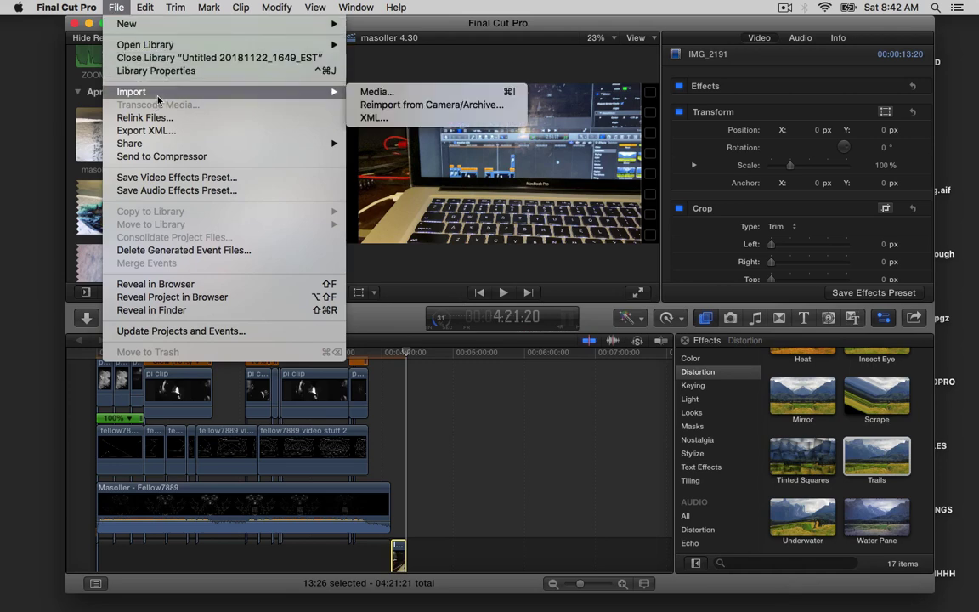
{"action": "left_click", "coordinate": [374, 91]}
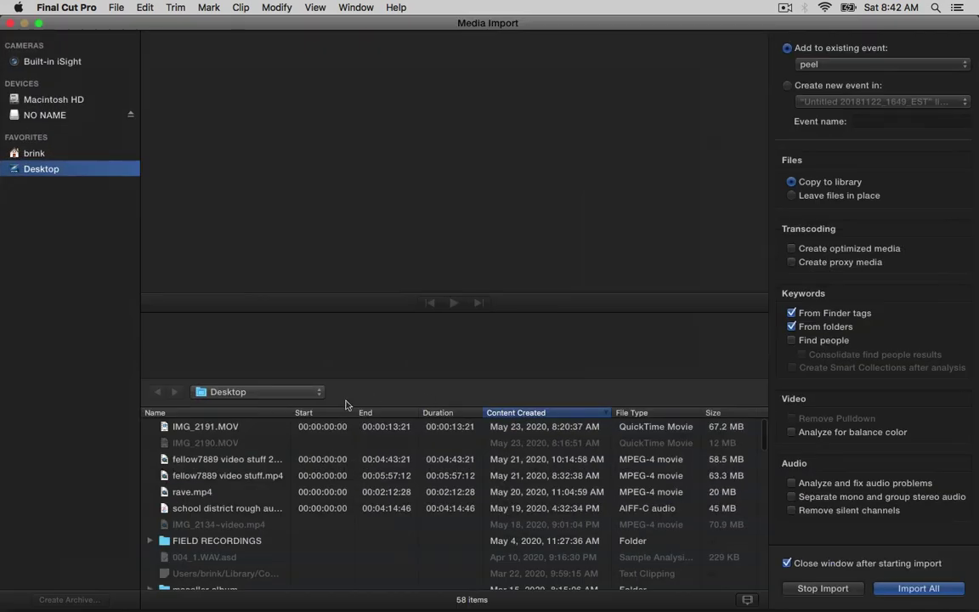
{"action": "left_click", "coordinate": [220, 433]}
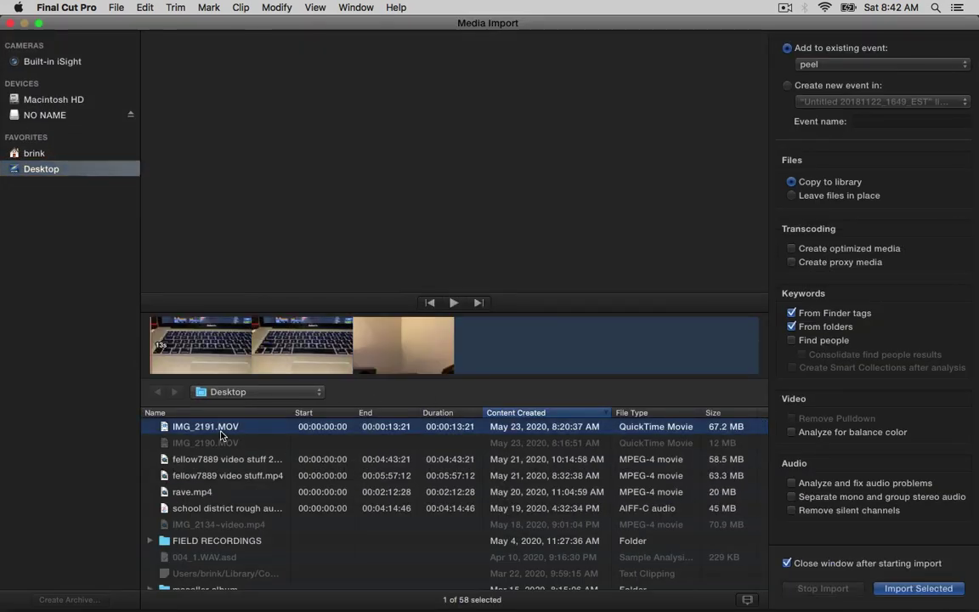
{"action": "left_click", "coordinate": [932, 592]}
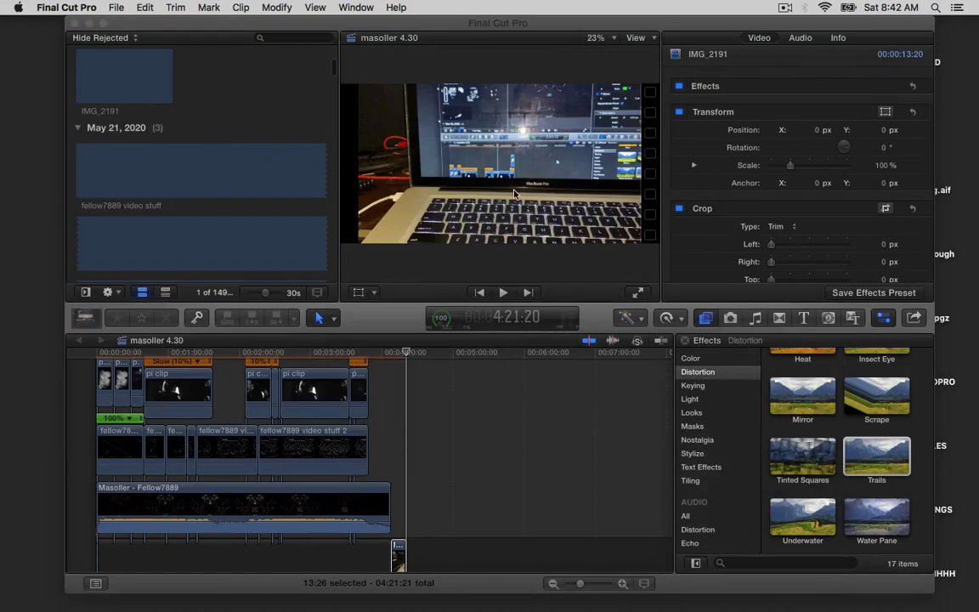
{"action": "left_click", "coordinate": [129, 91]}
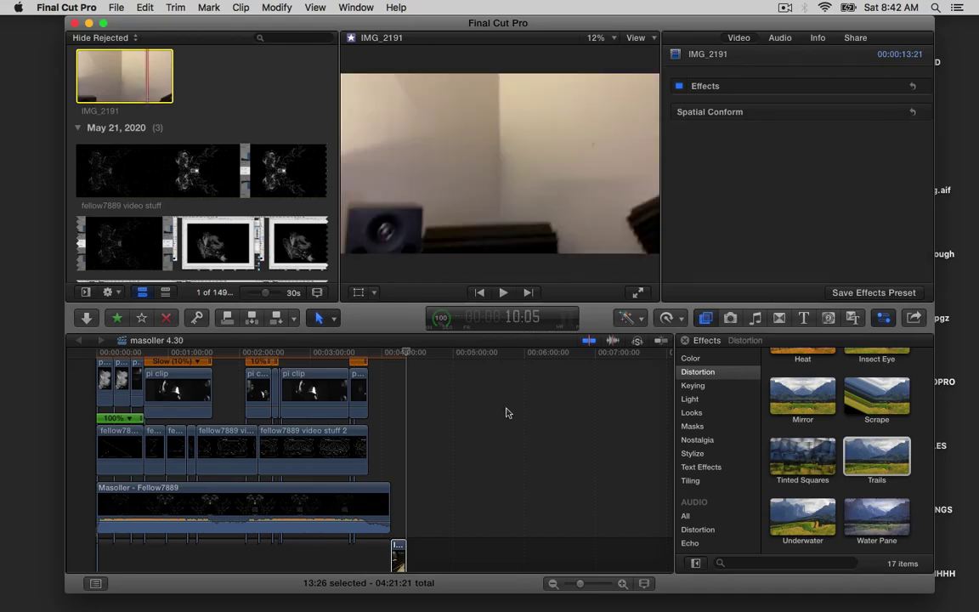